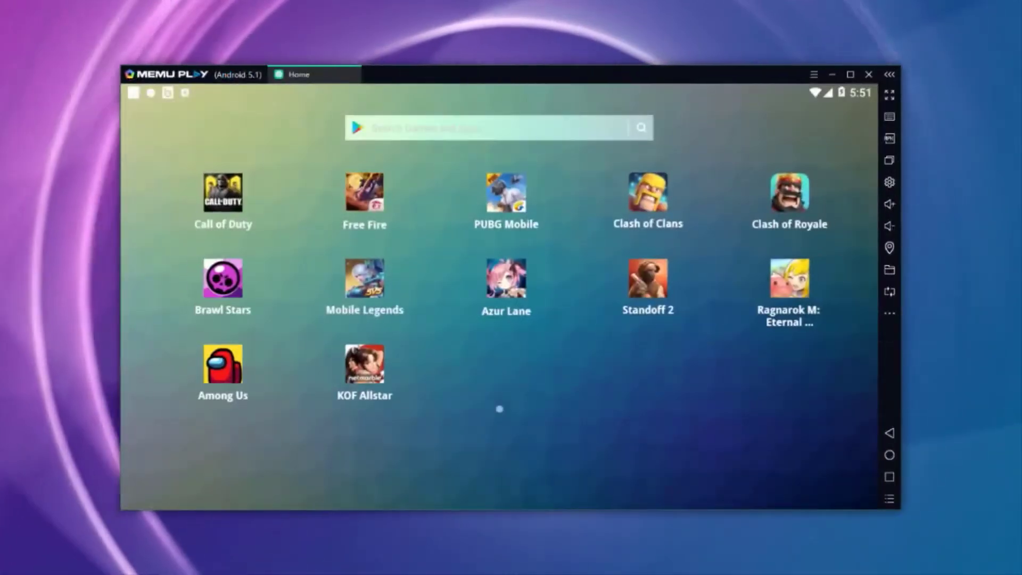
- Open MEmu's keymapping panel and start the Goblin Forest attack in all four synced instances
click(887, 118)
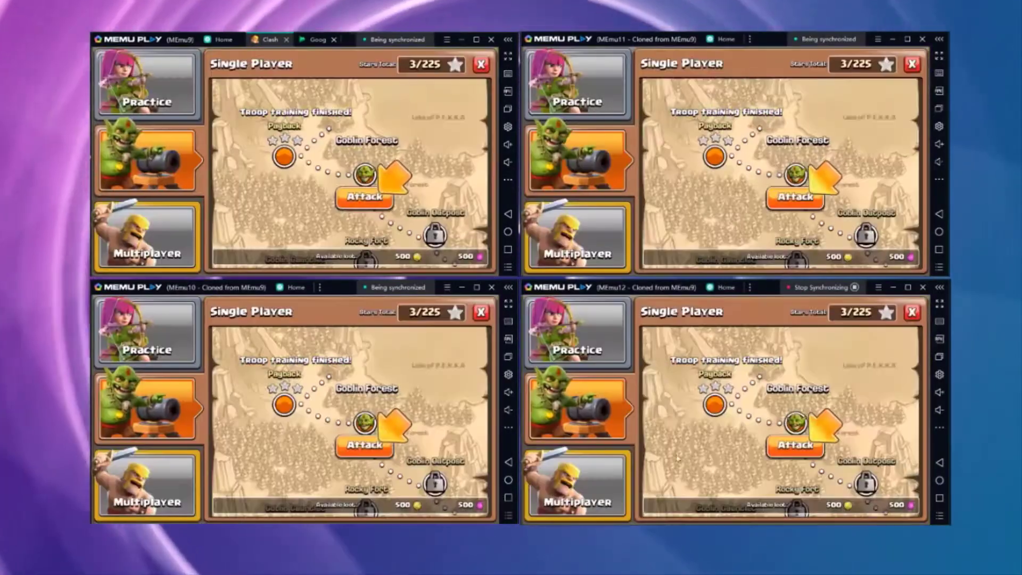
click(793, 445)
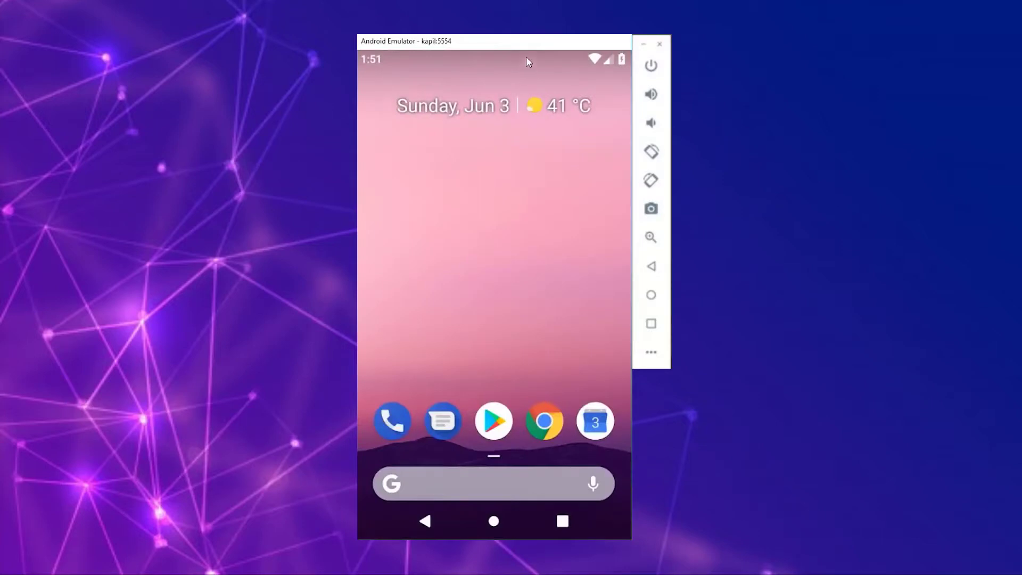
drag(527, 57, 537, 354)
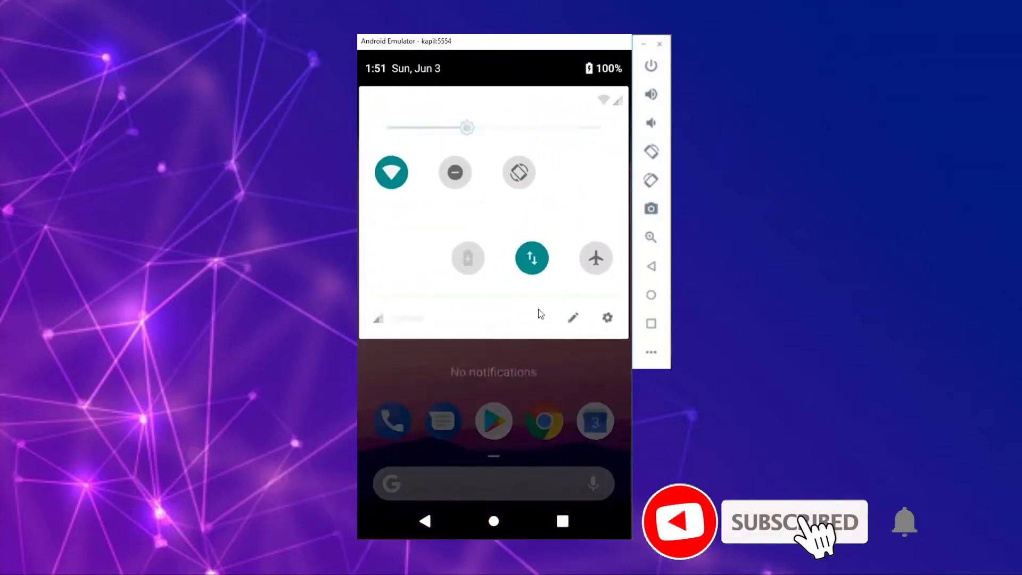
click(533, 443)
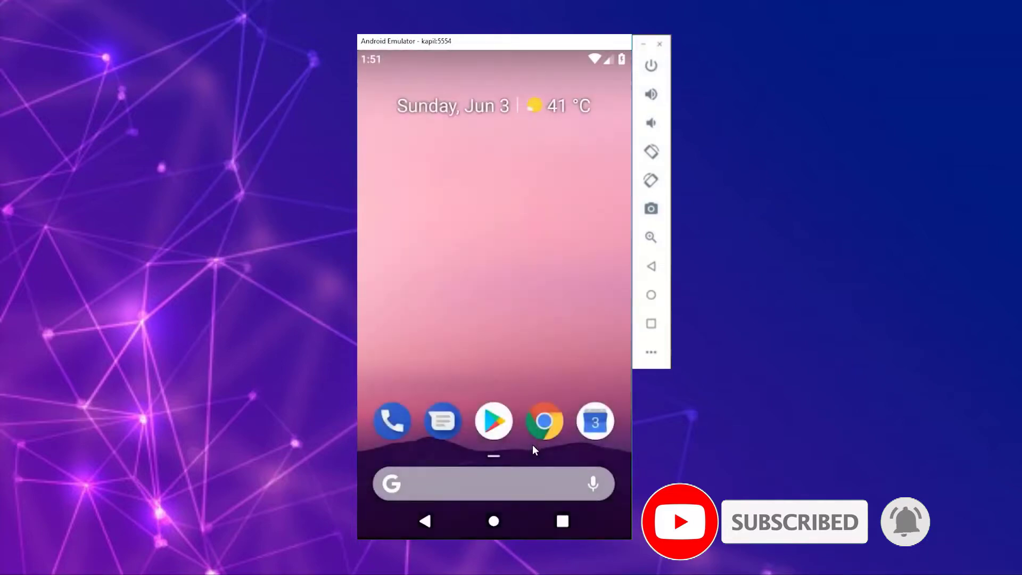
drag(531, 495, 555, 374)
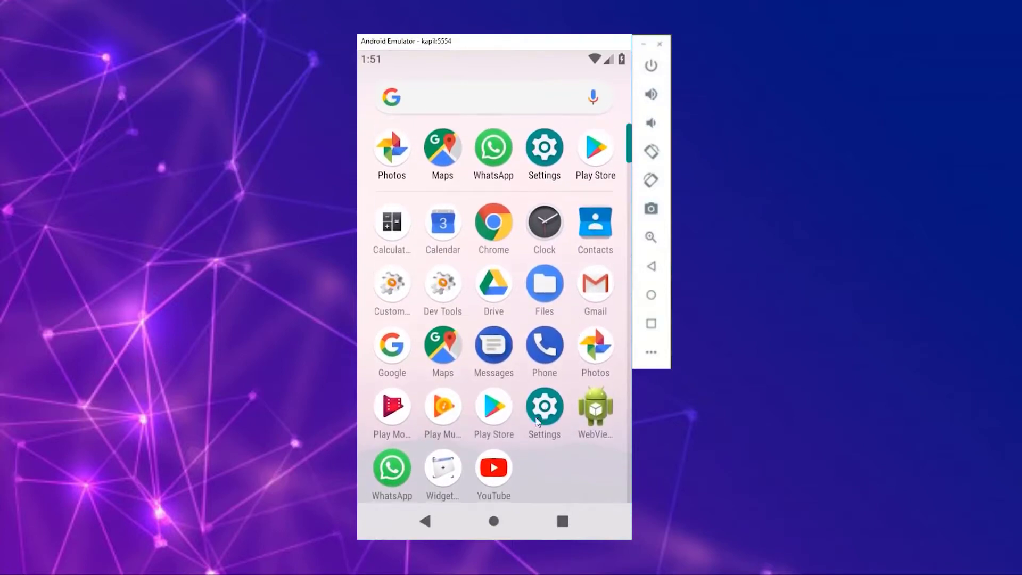
click(494, 522)
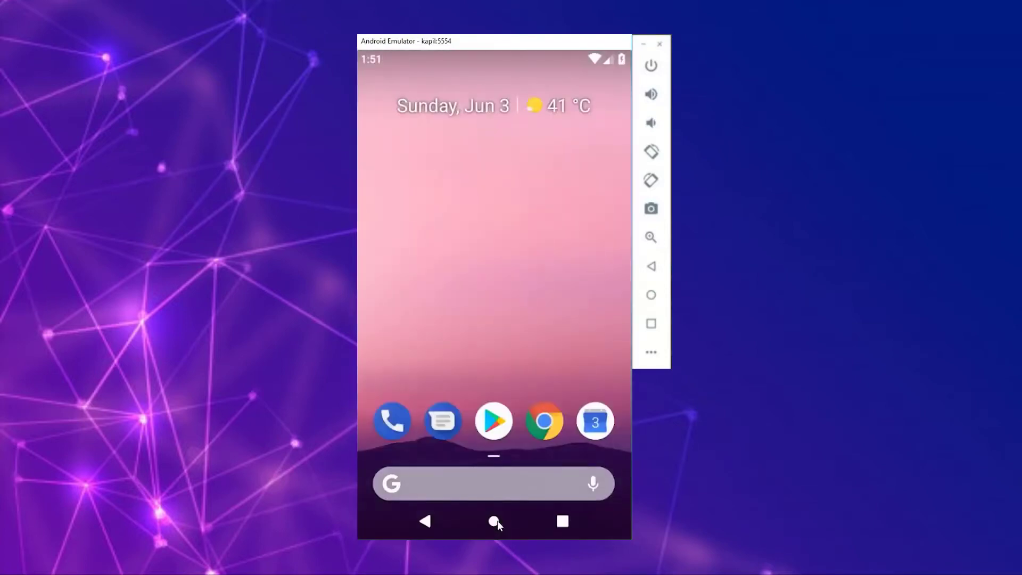
click(564, 521)
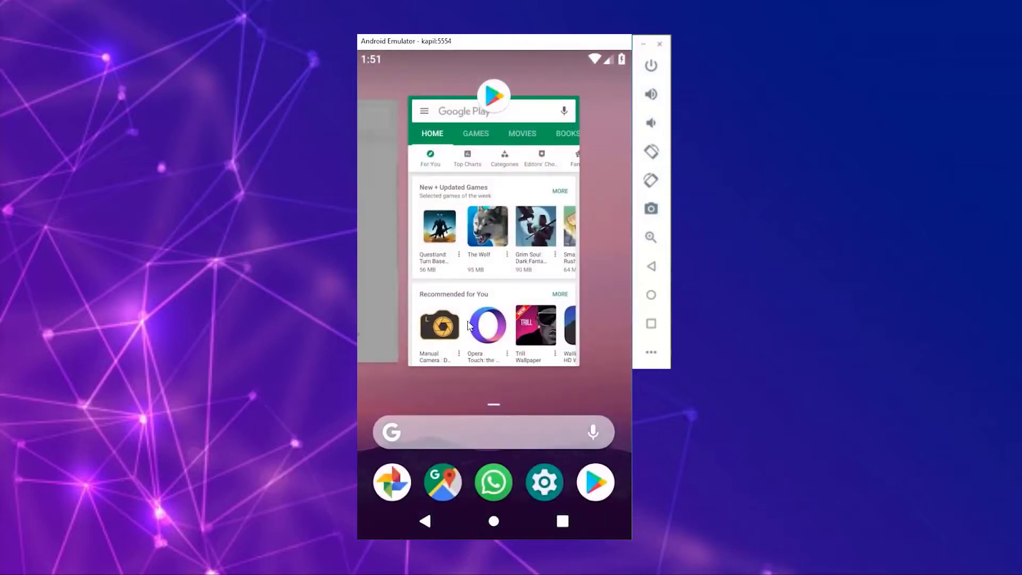
drag(415, 303, 568, 333)
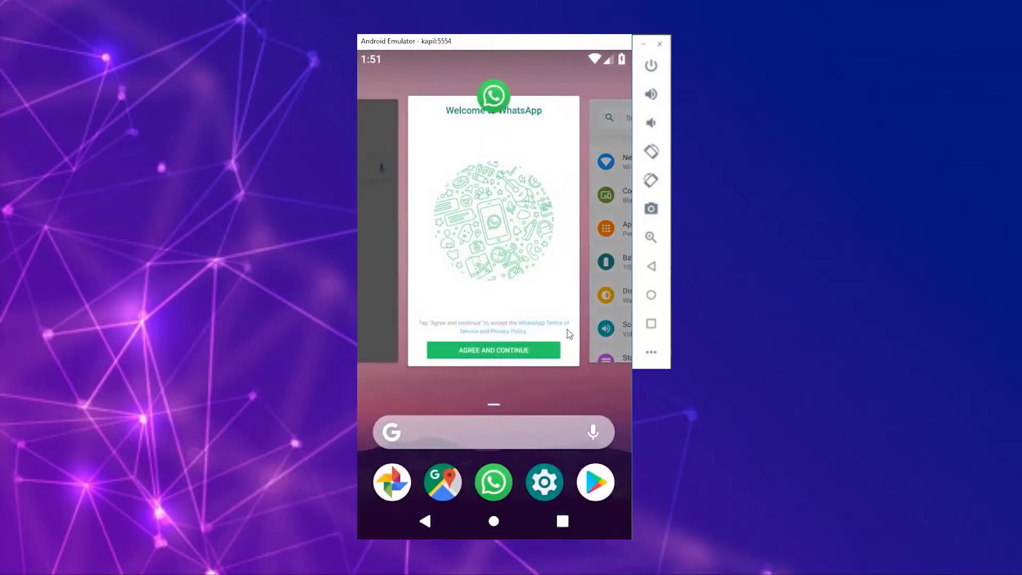
click(494, 520)
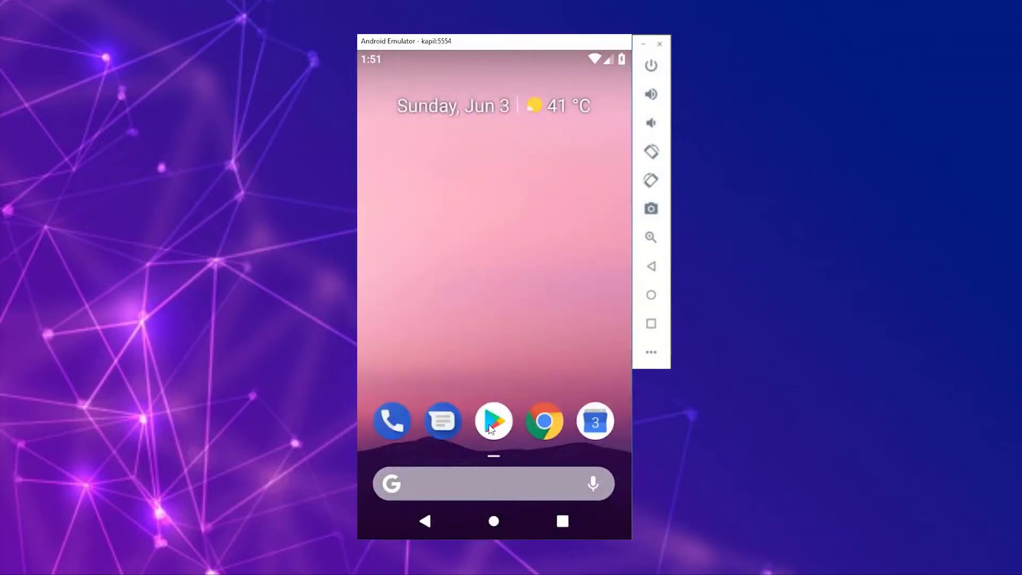
click(491, 429)
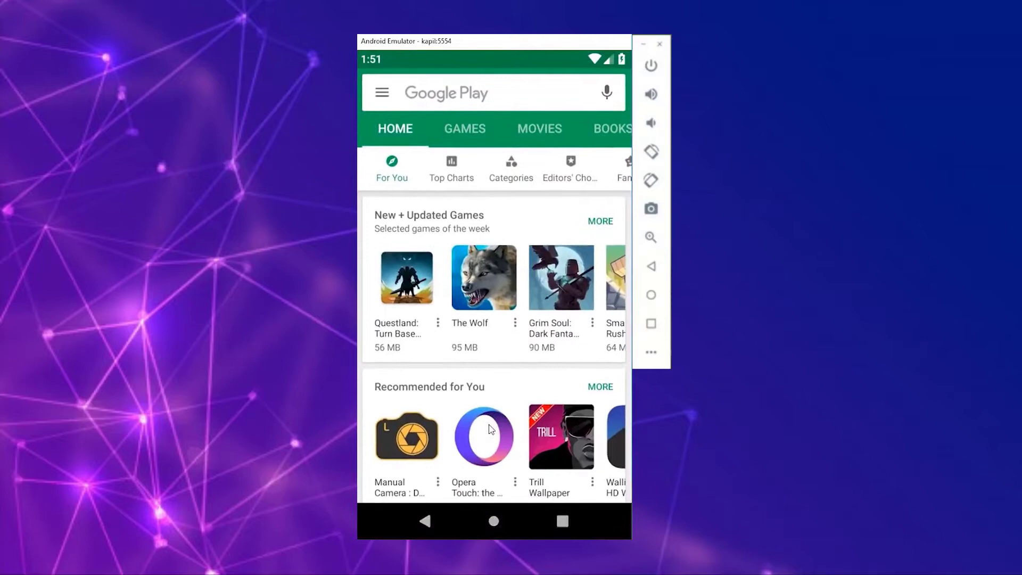
drag(564, 429, 583, 317)
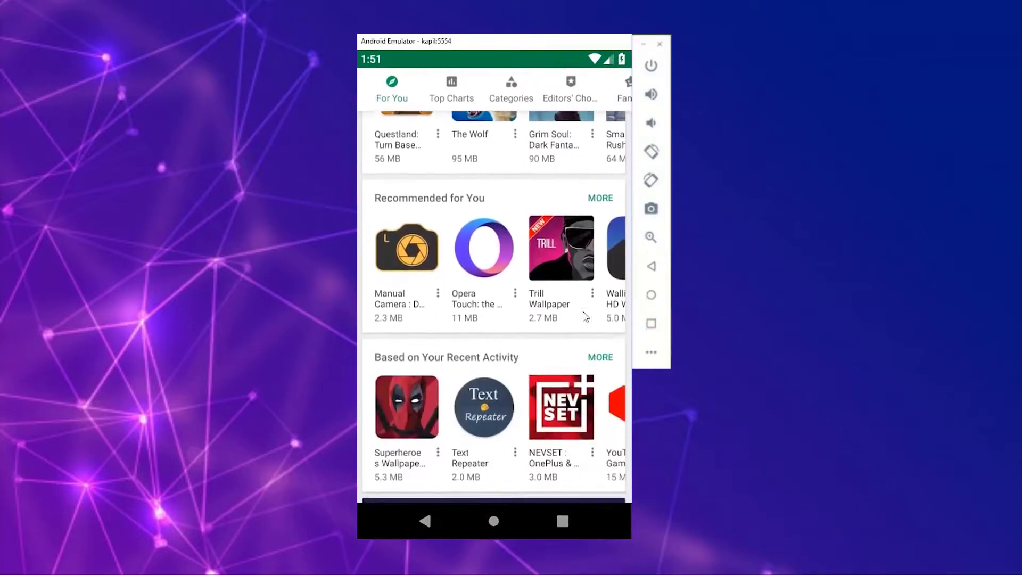
click(493, 521)
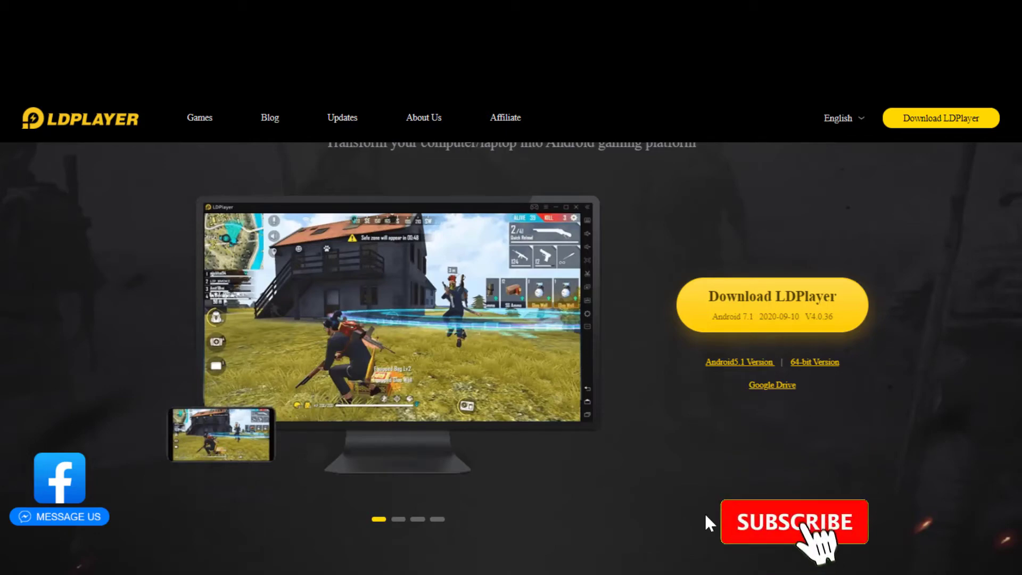
- Advance the LDPlayer homepage showcase through later slides using its indicator dots
click(398, 520)
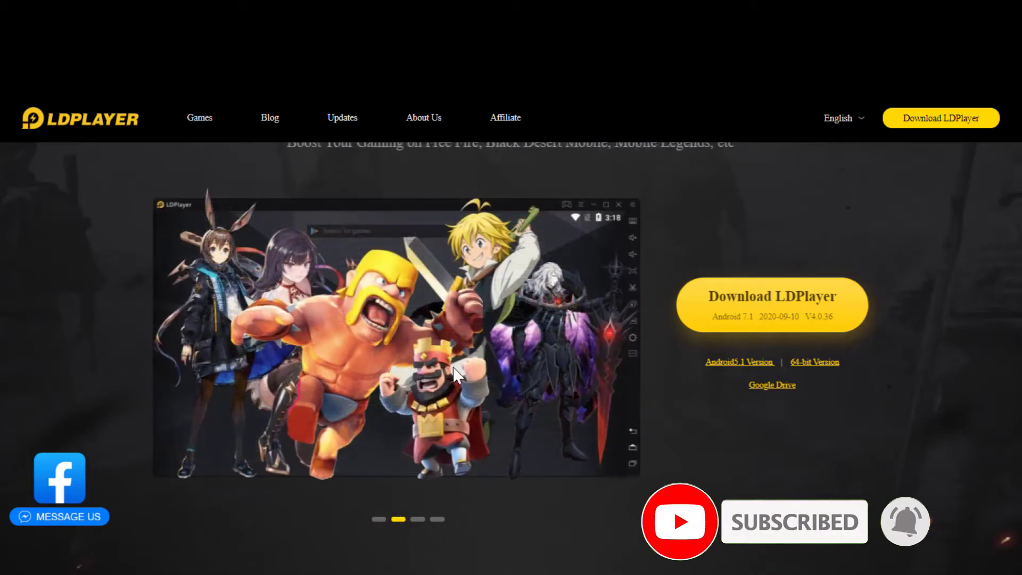
click(417, 520)
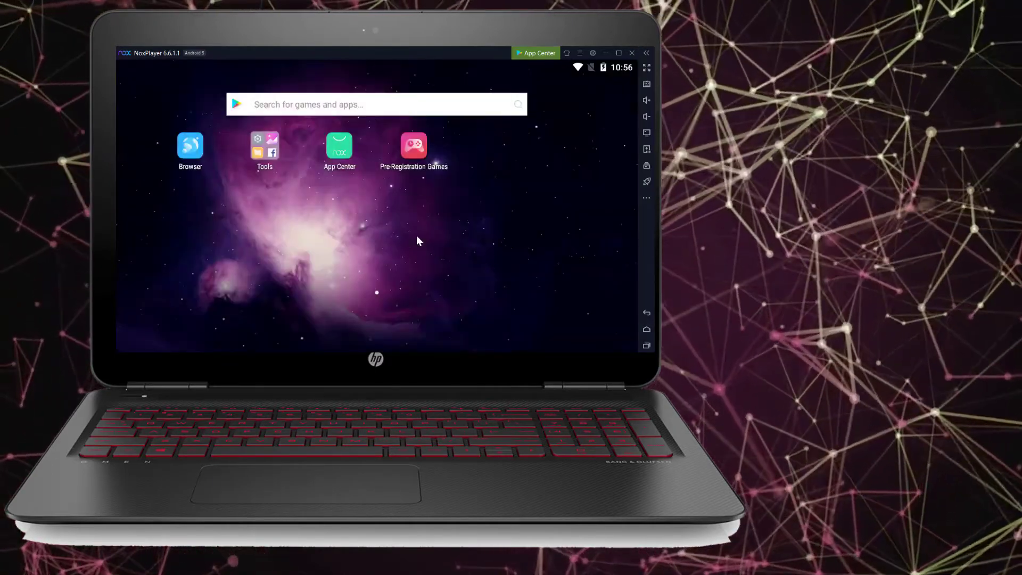
click(265, 146)
click(312, 182)
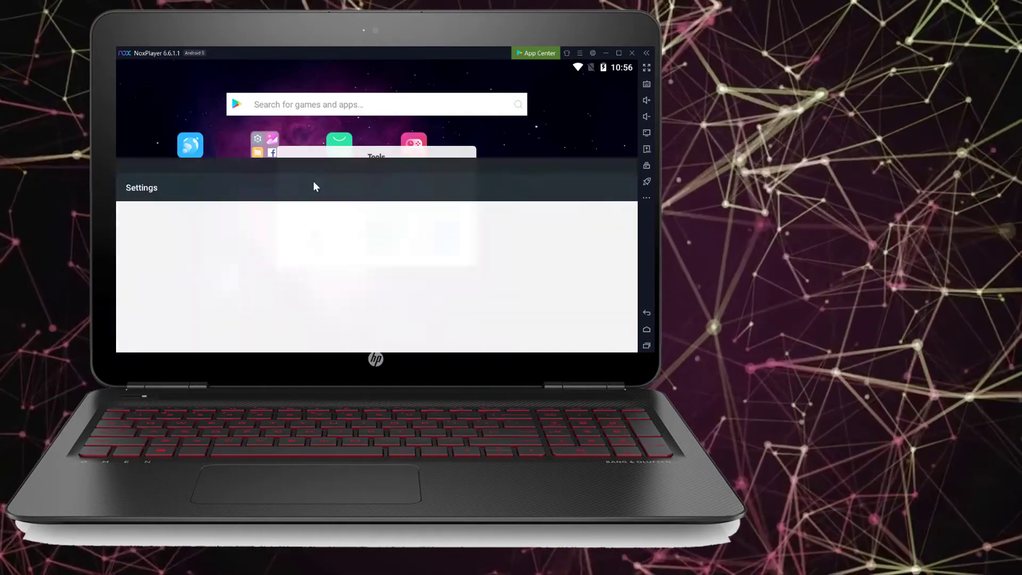
scroll(348, 277, down, 5)
click(434, 328)
triple_click(206, 276)
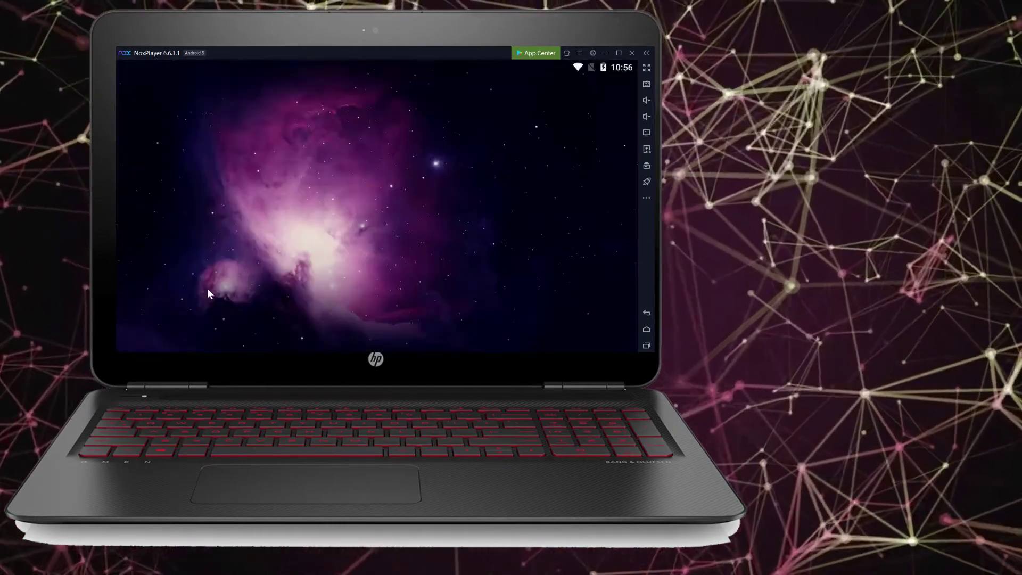
click(375, 221)
click(647, 329)
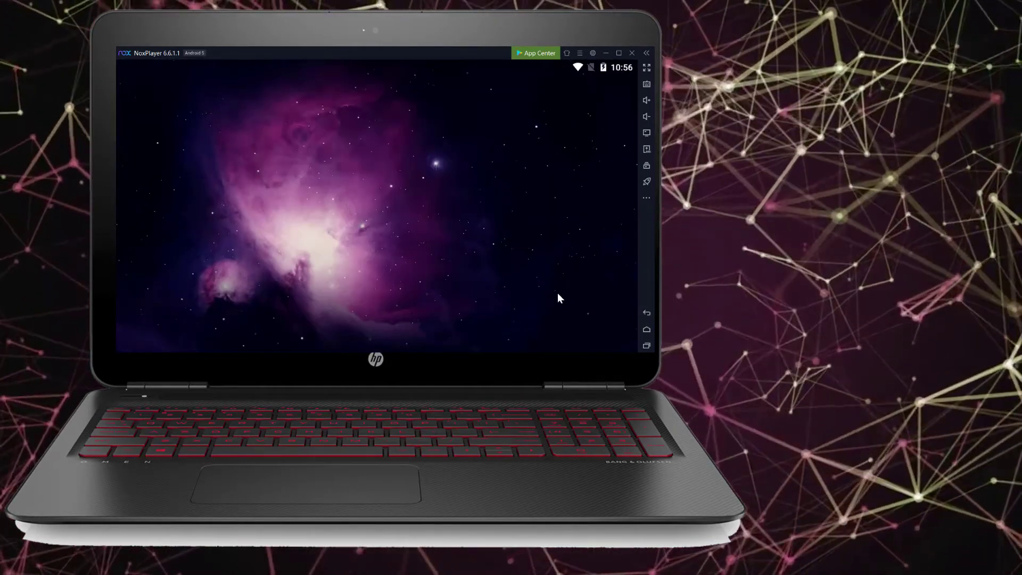
click(568, 53)
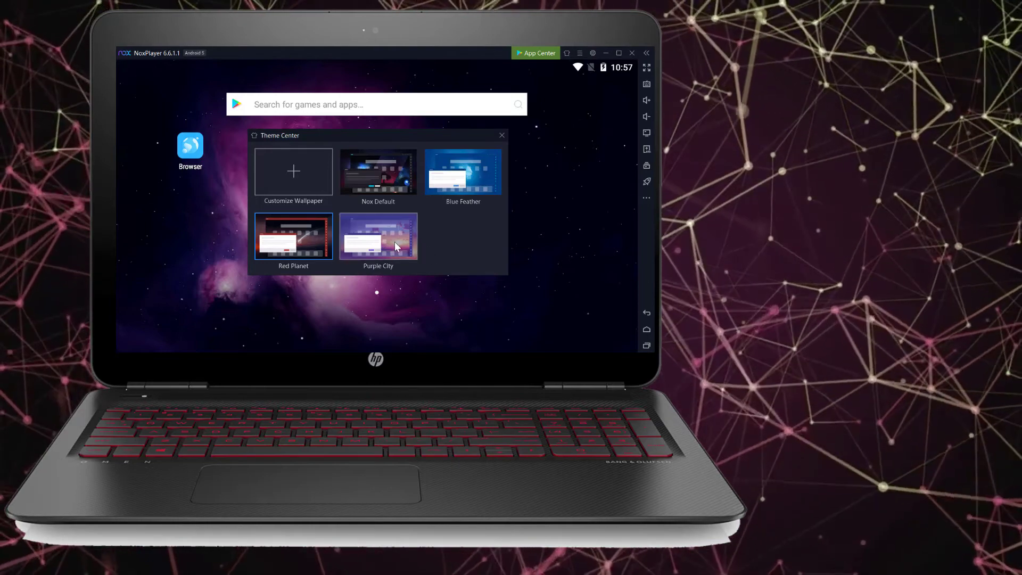
click(405, 249)
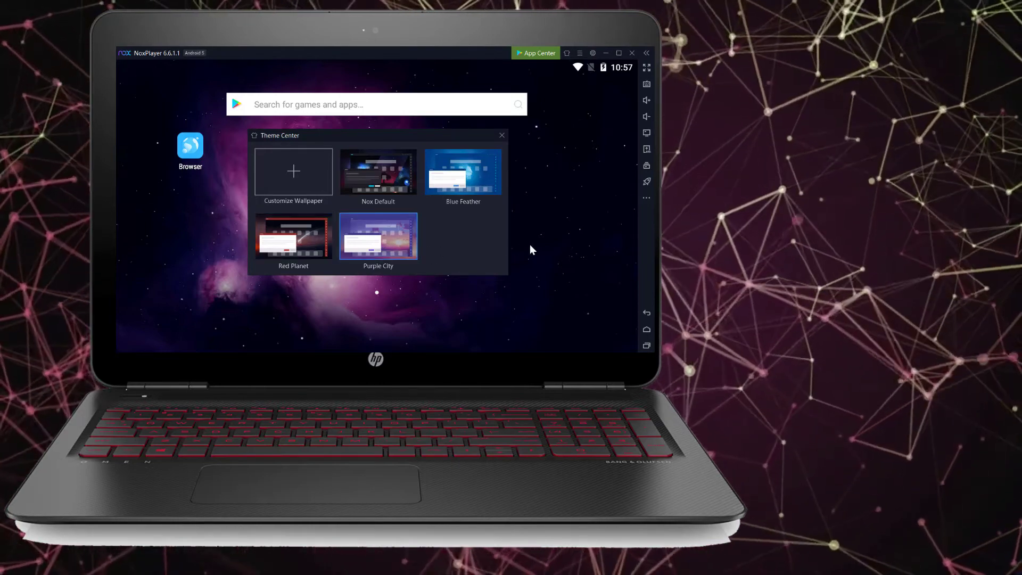
click(501, 135)
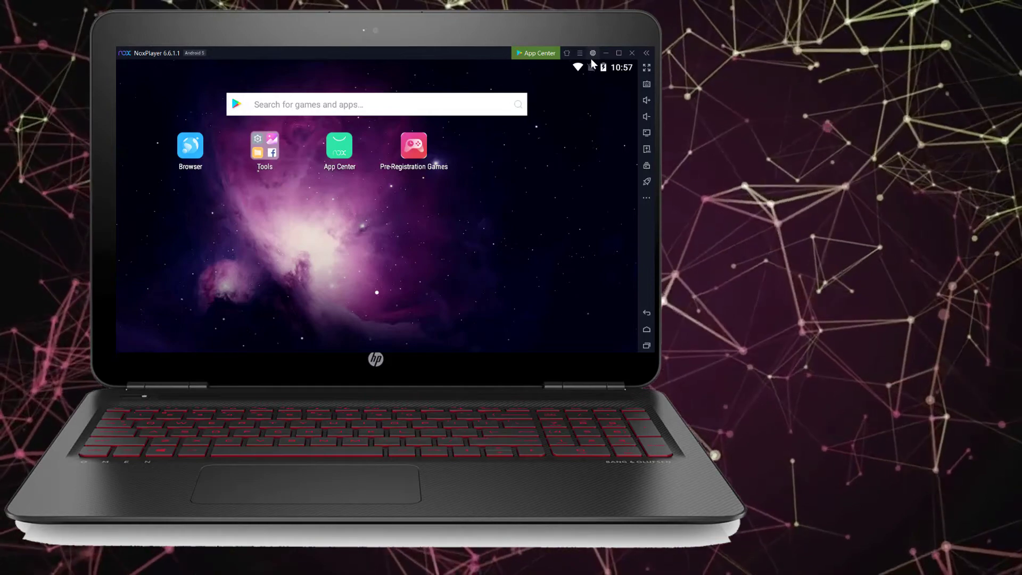
- Browse the Interface, Sound, Game, Clean & Backup and Shortcut pages, then save and dismiss the confirmation
click(591, 53)
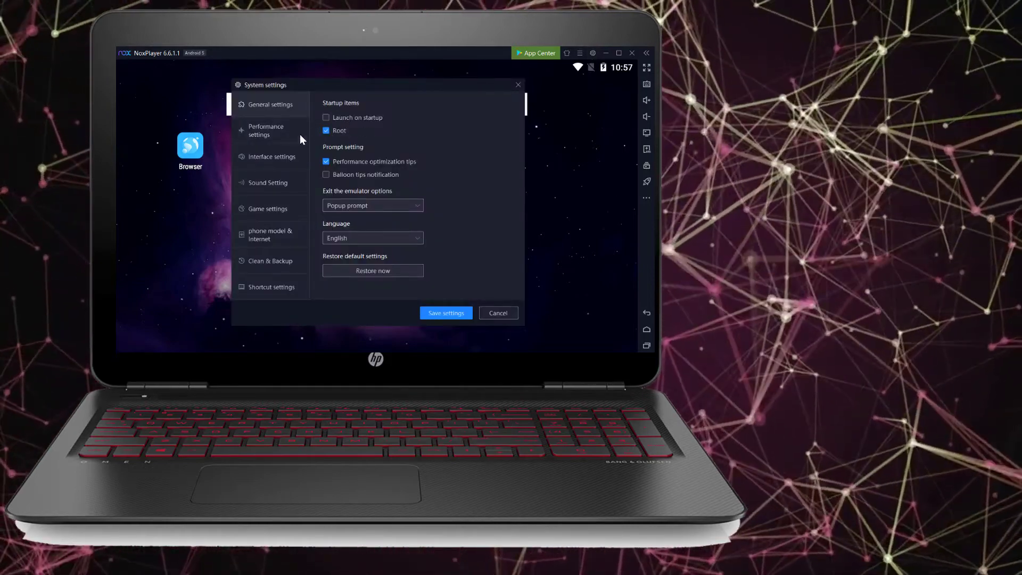
click(261, 157)
click(263, 184)
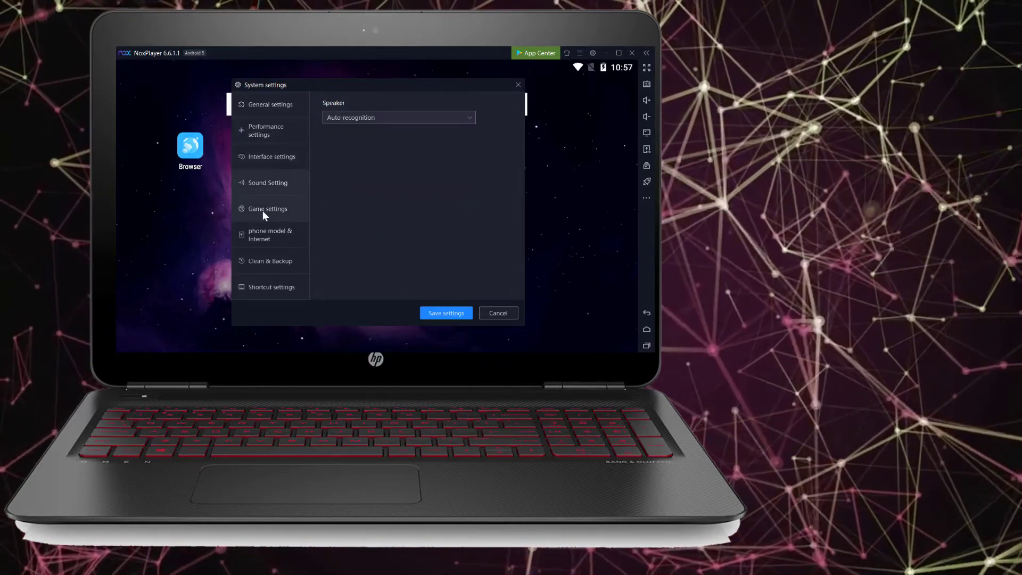
click(263, 210)
click(263, 261)
click(261, 287)
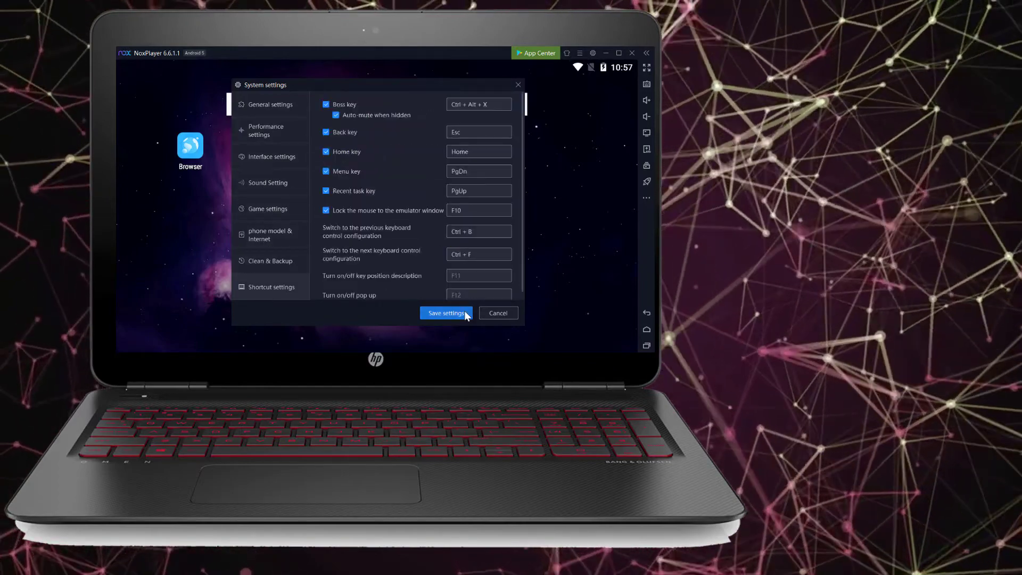
click(452, 313)
click(449, 229)
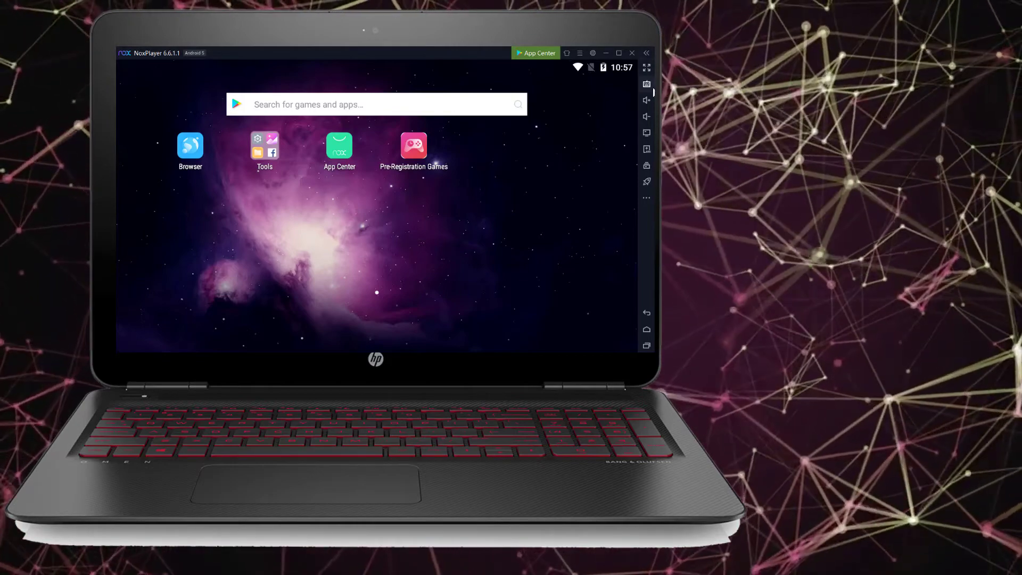
- Enter full-screen mode, exit it with Esc, then reveal the extra tools column
click(647, 68)
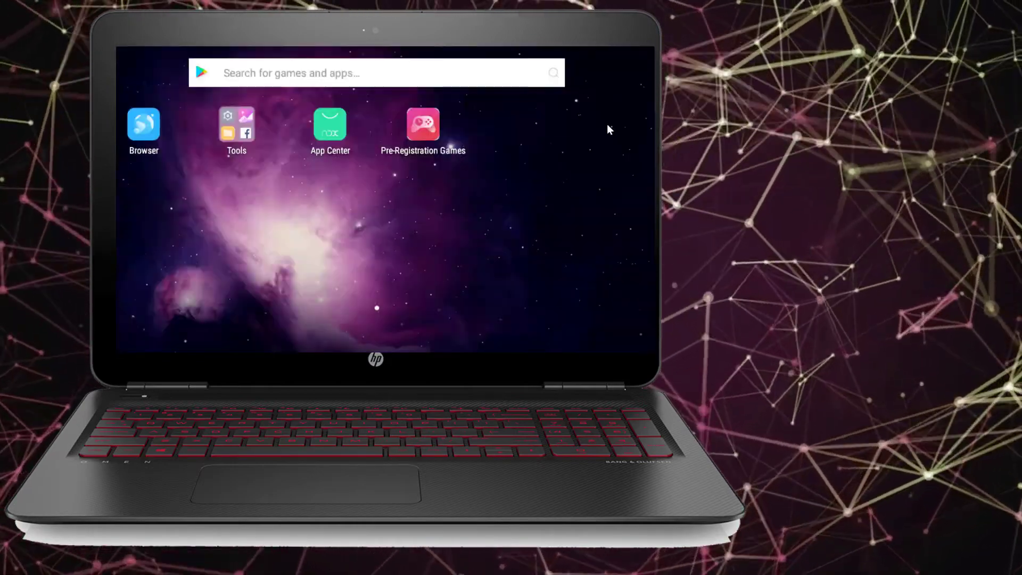
key(Escape)
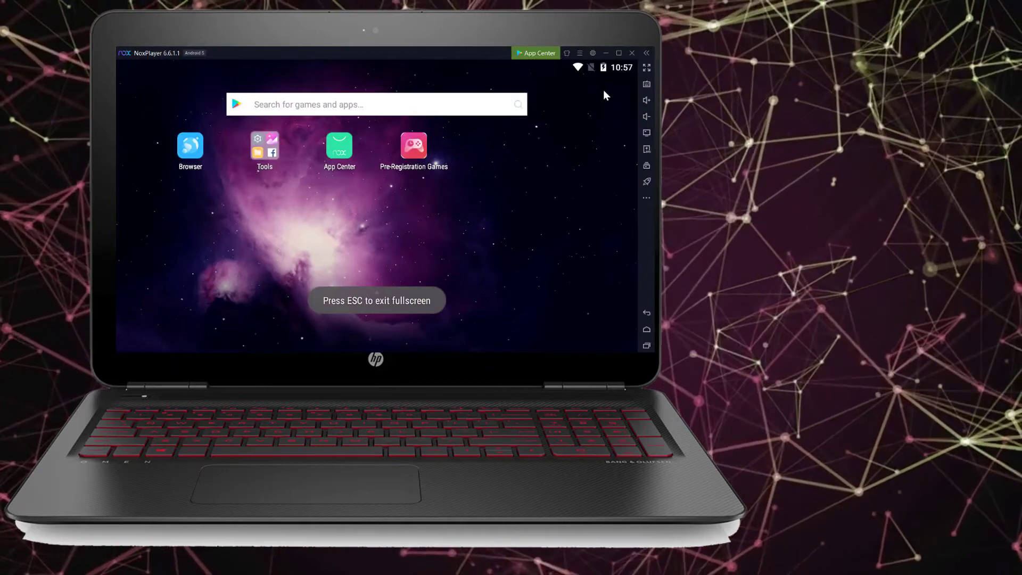
click(647, 198)
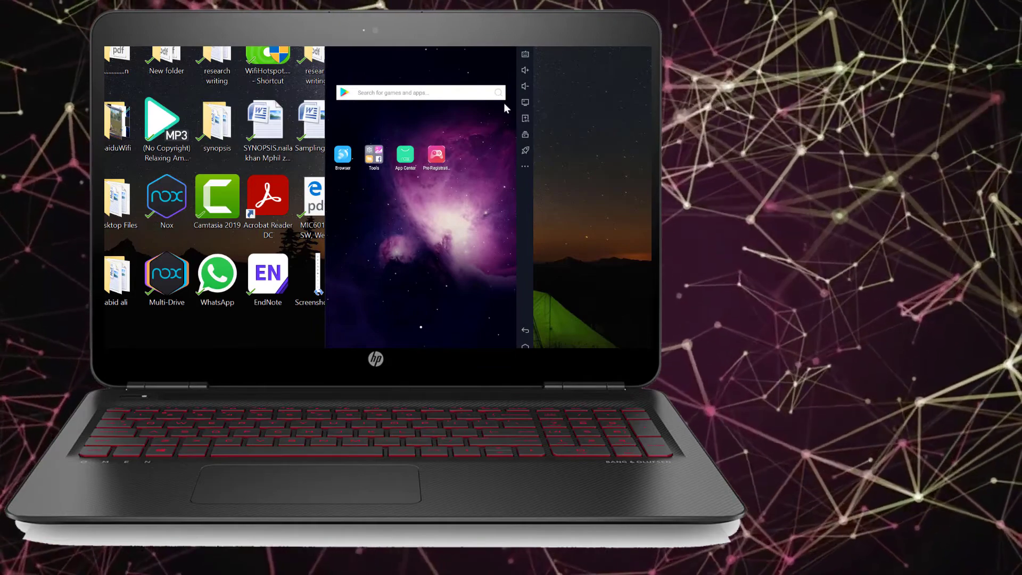
- Reveal the extra tools column and rotate the emulator screen to landscape
click(529, 165)
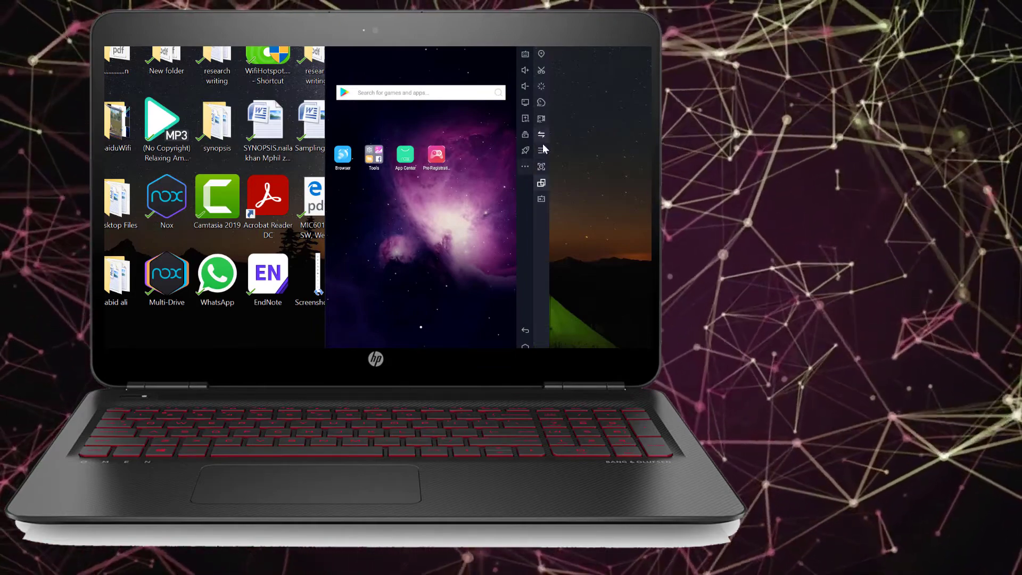
click(541, 189)
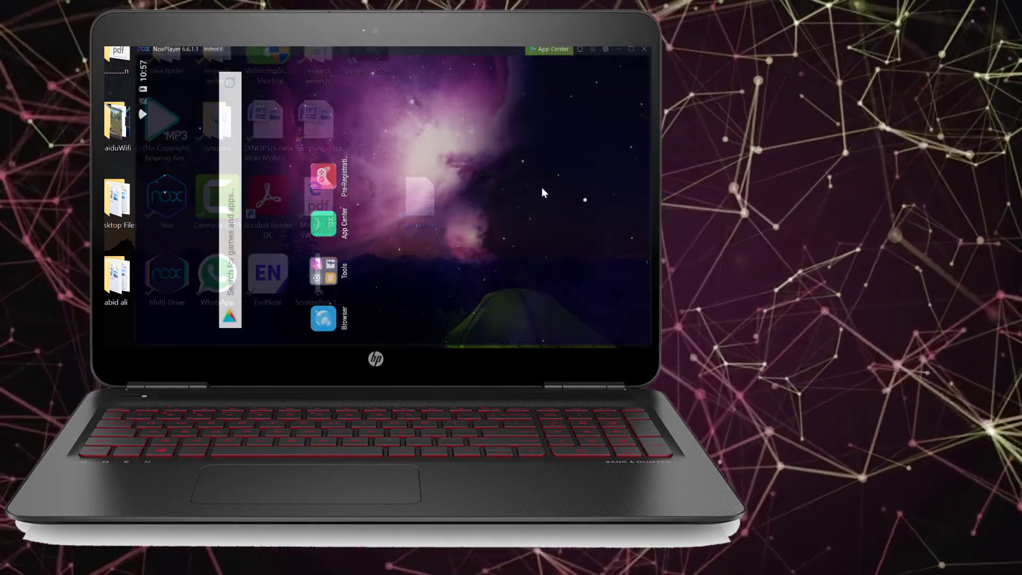